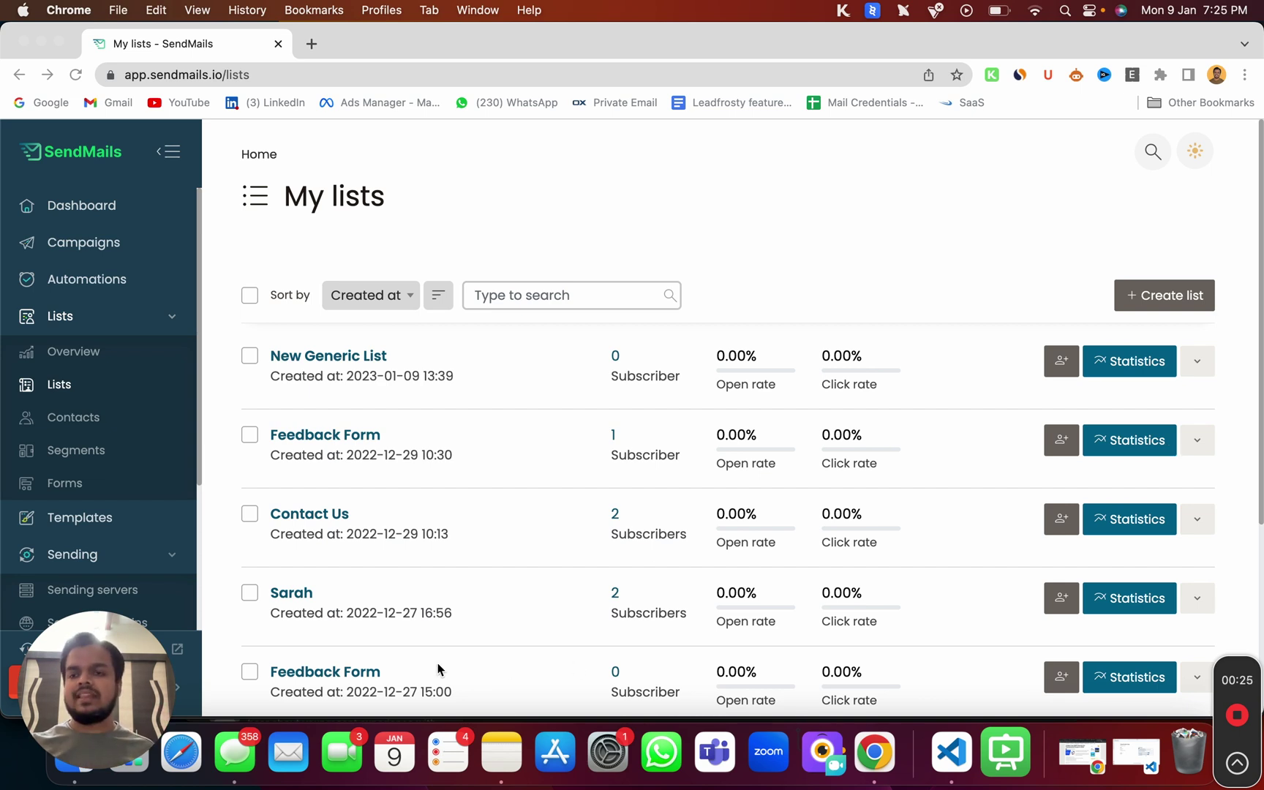
- Go to the Sending servers page to view the configured SMTP and Mailgun servers
scroll(162, 582, "down", 3)
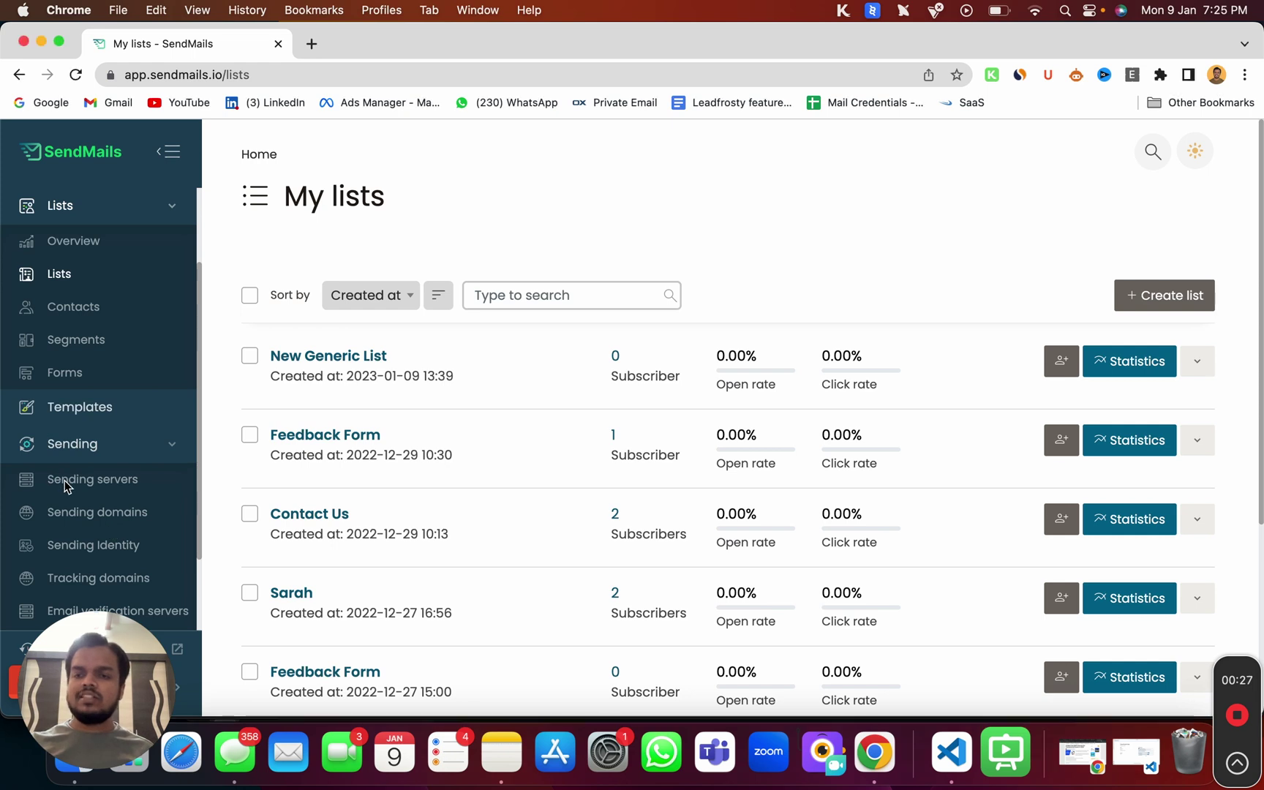
left_click(162, 479)
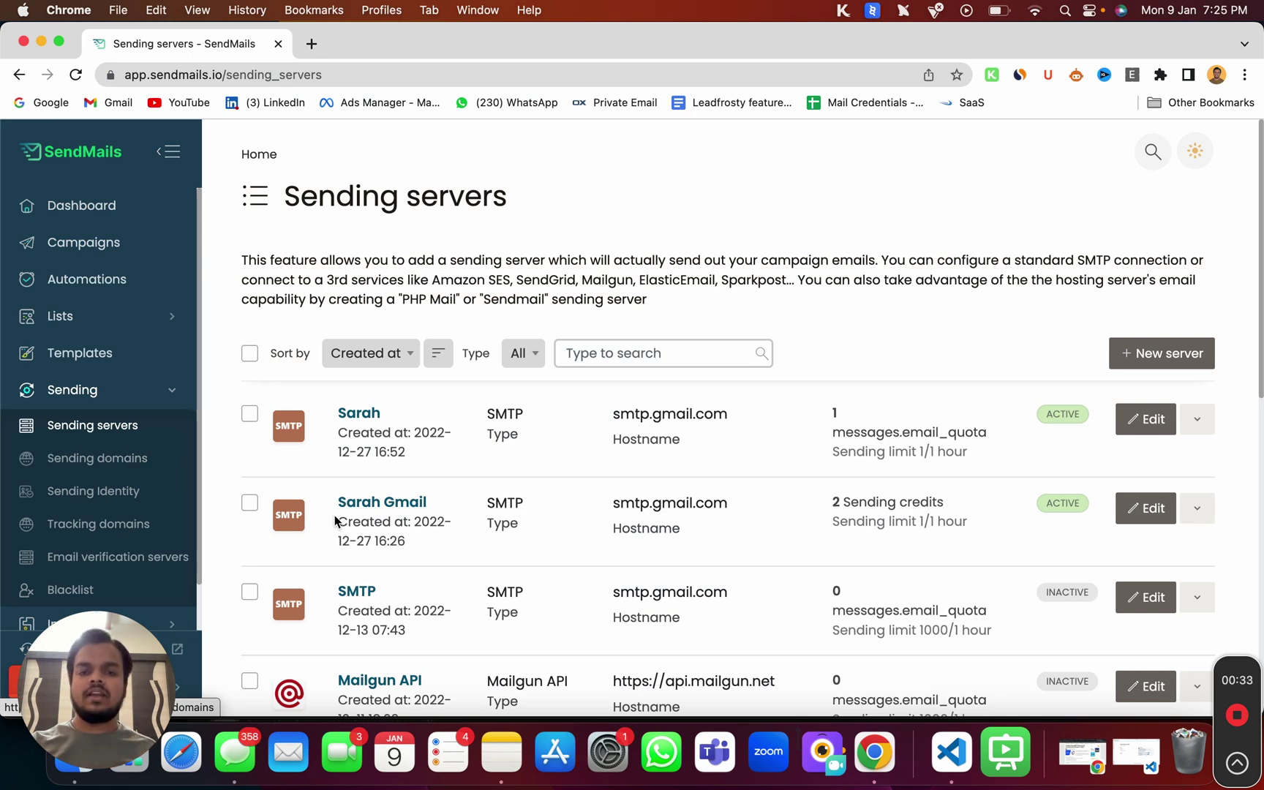
left_click_drag(591, 420, 704, 413)
scroll(592, 549, "down", 3)
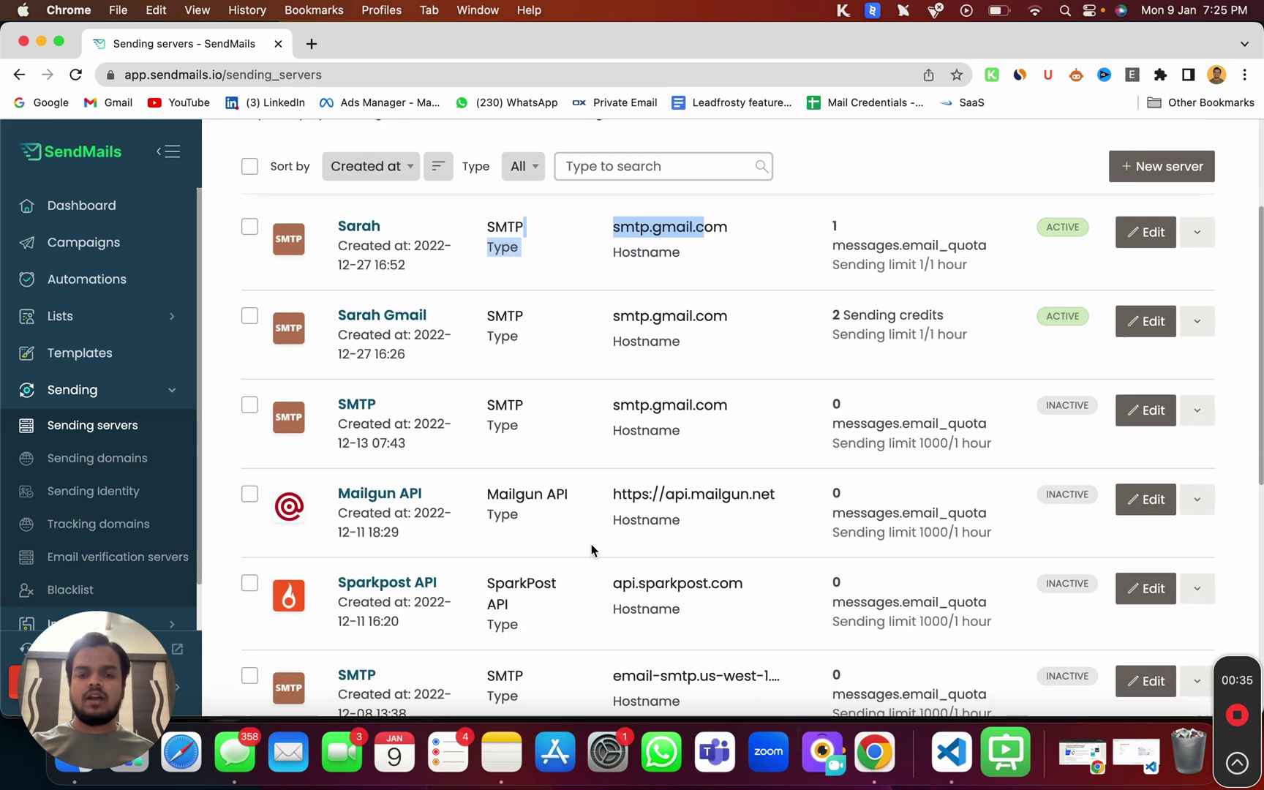
scroll(591, 550, "down", 1)
left_click_drag(590, 459, 669, 459)
left_click_drag(613, 550, 662, 551)
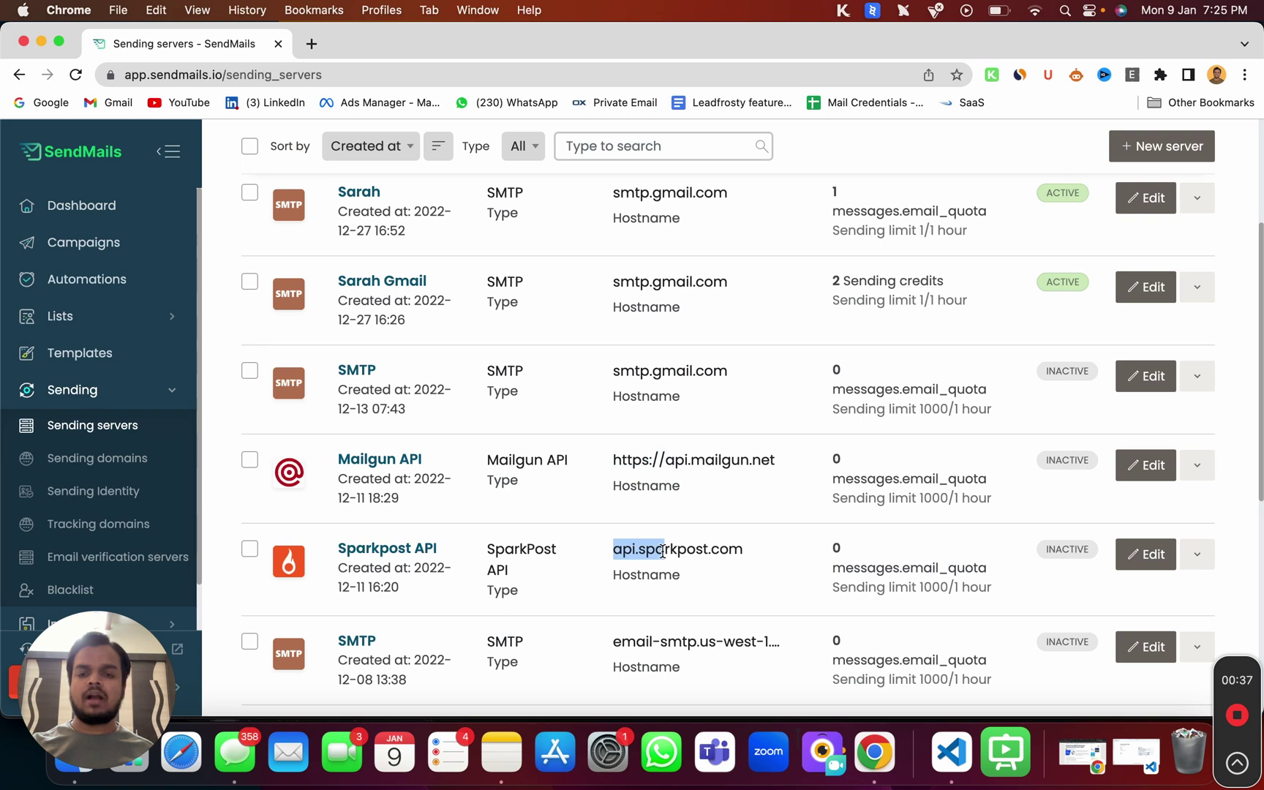
scroll(644, 665, "down", 4)
left_click_drag(613, 485, 688, 484)
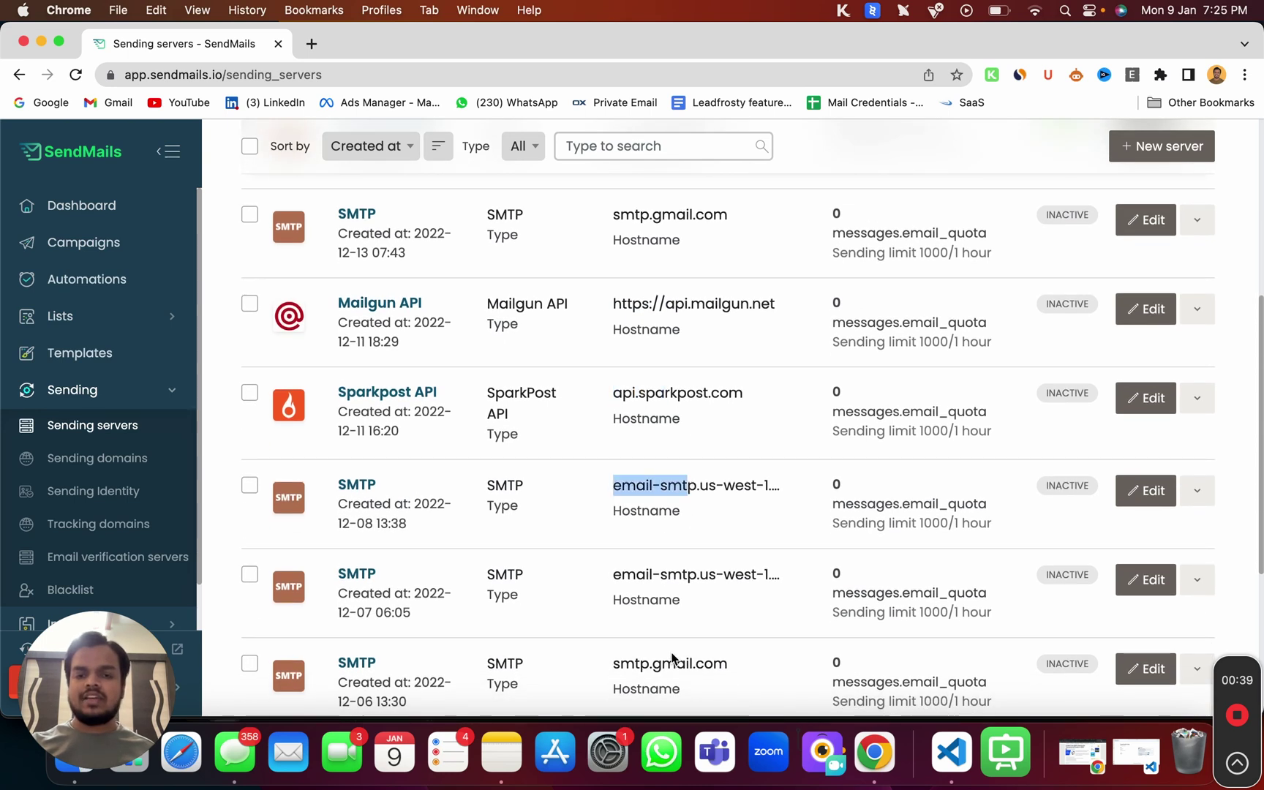
scroll(672, 658, "down", 3)
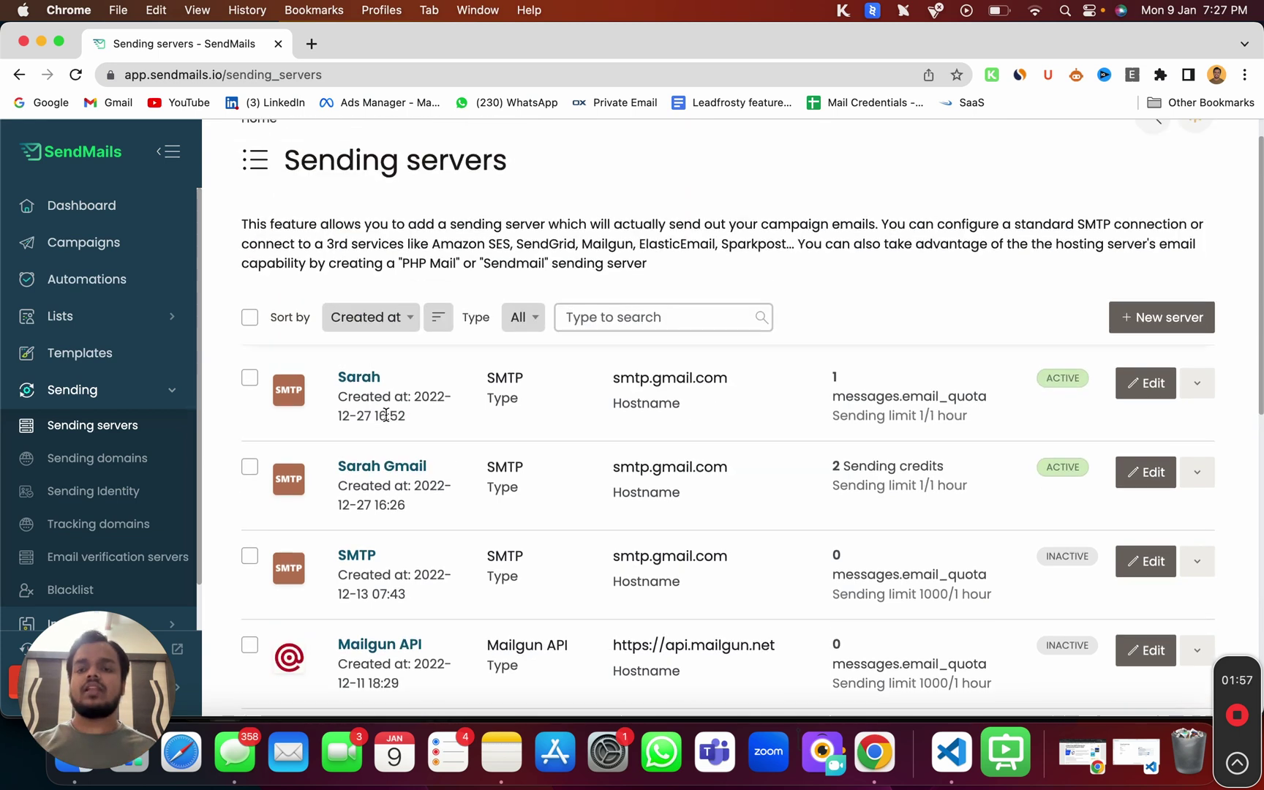
scroll(358, 418, "up", 1)
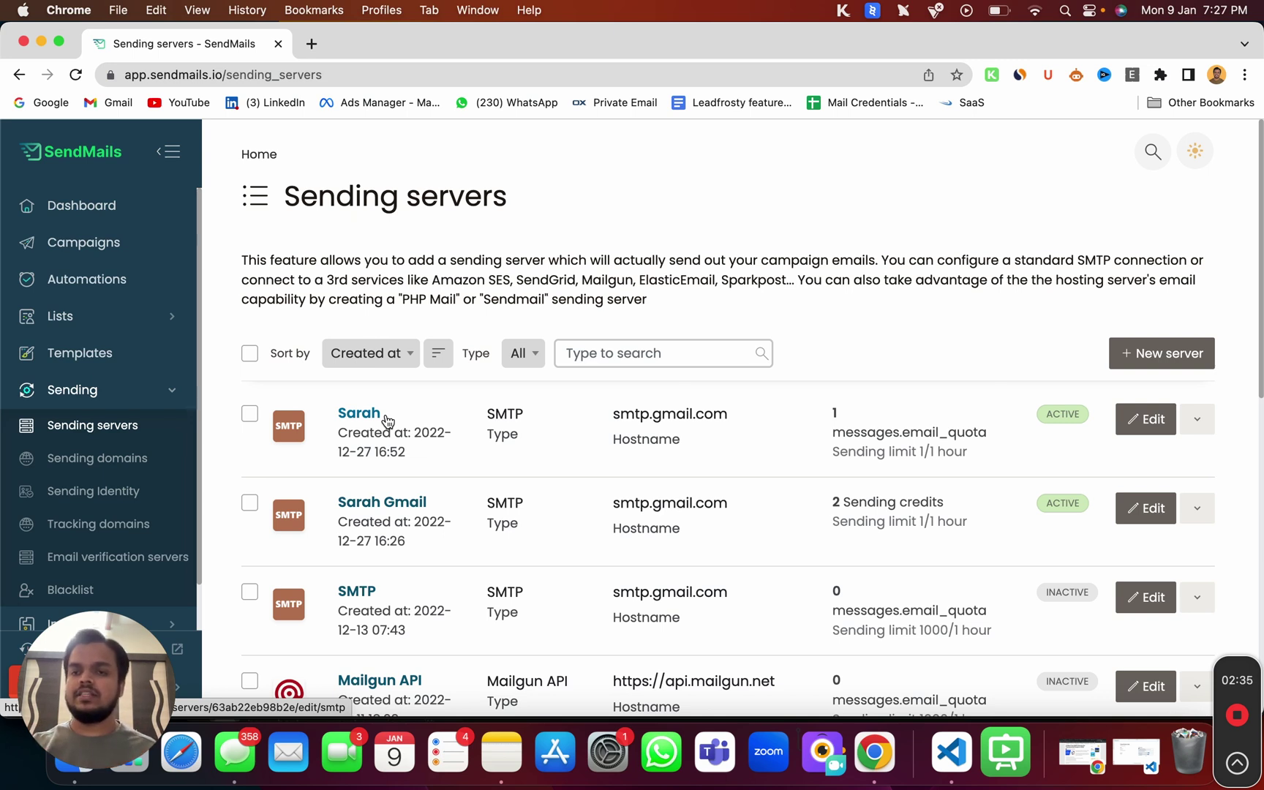
- Go to the mail lists overview and start creating a new list
left_click(142, 317)
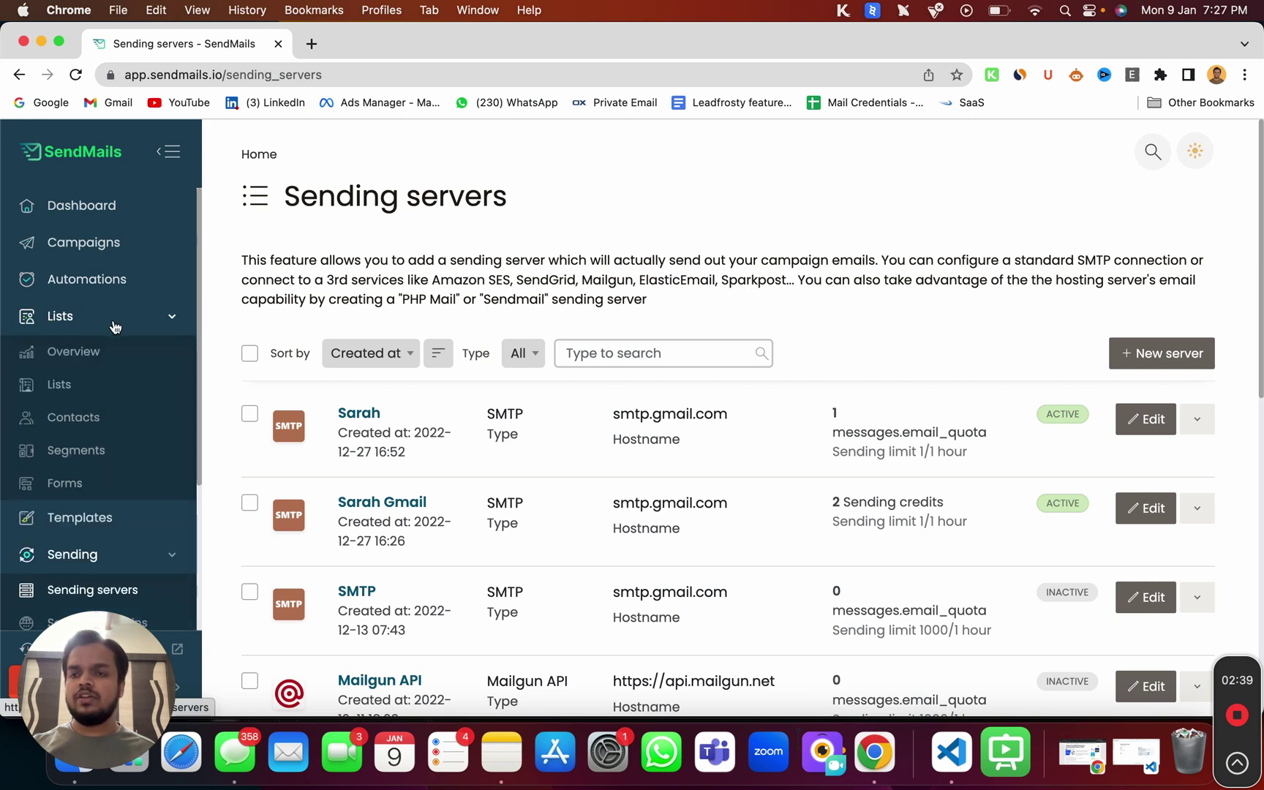
left_click(57, 386)
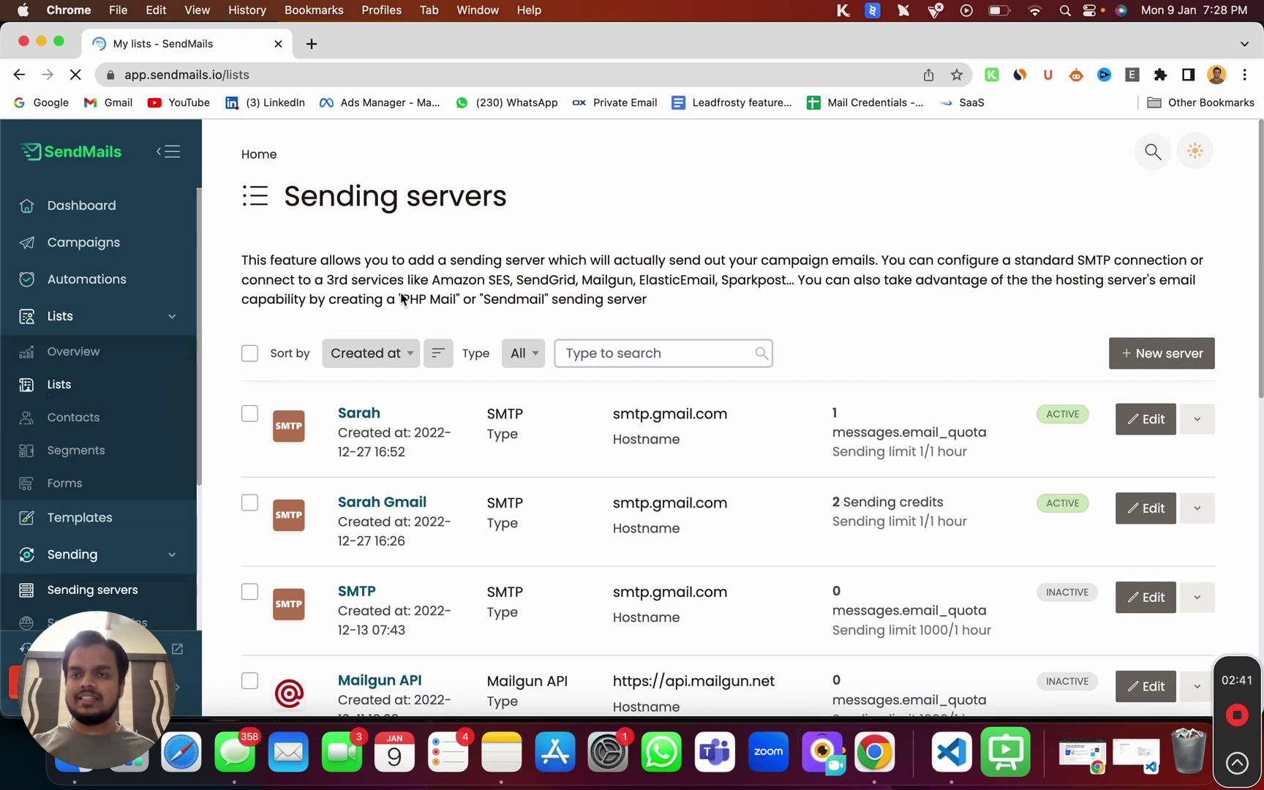
scroll(576, 392, "down", 1)
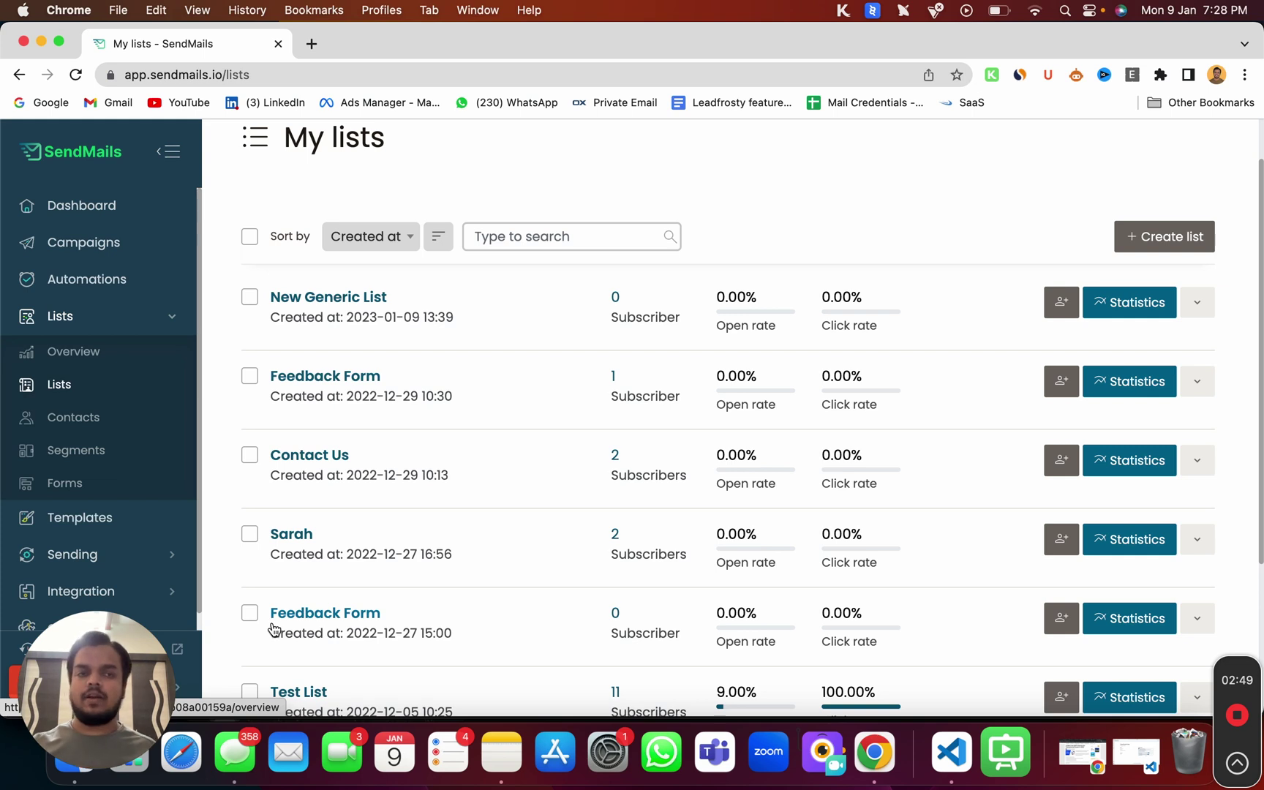
left_click(1189, 236)
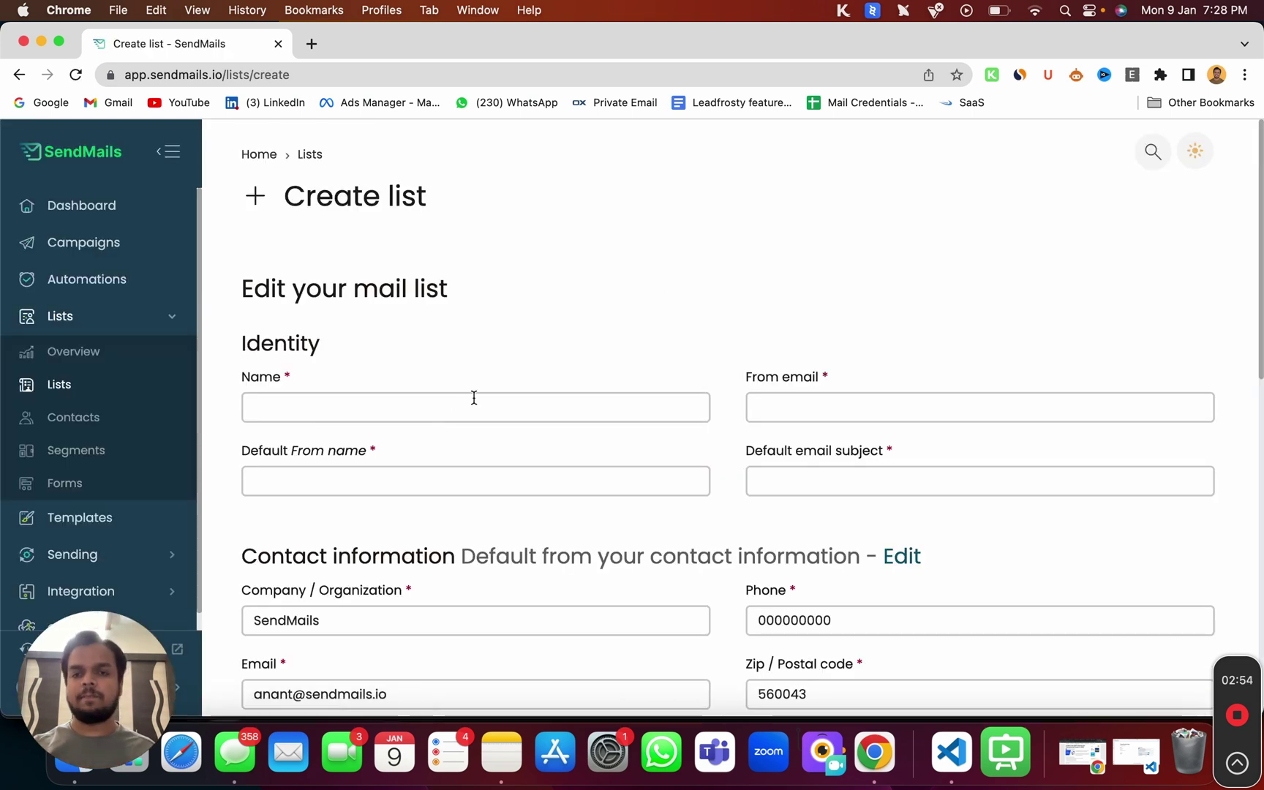
- Name the list 'Test List (Sending Server)', add the sender email and name, and subject 'Hello there'
left_click(474, 397)
type("Test List (Sending Server)")
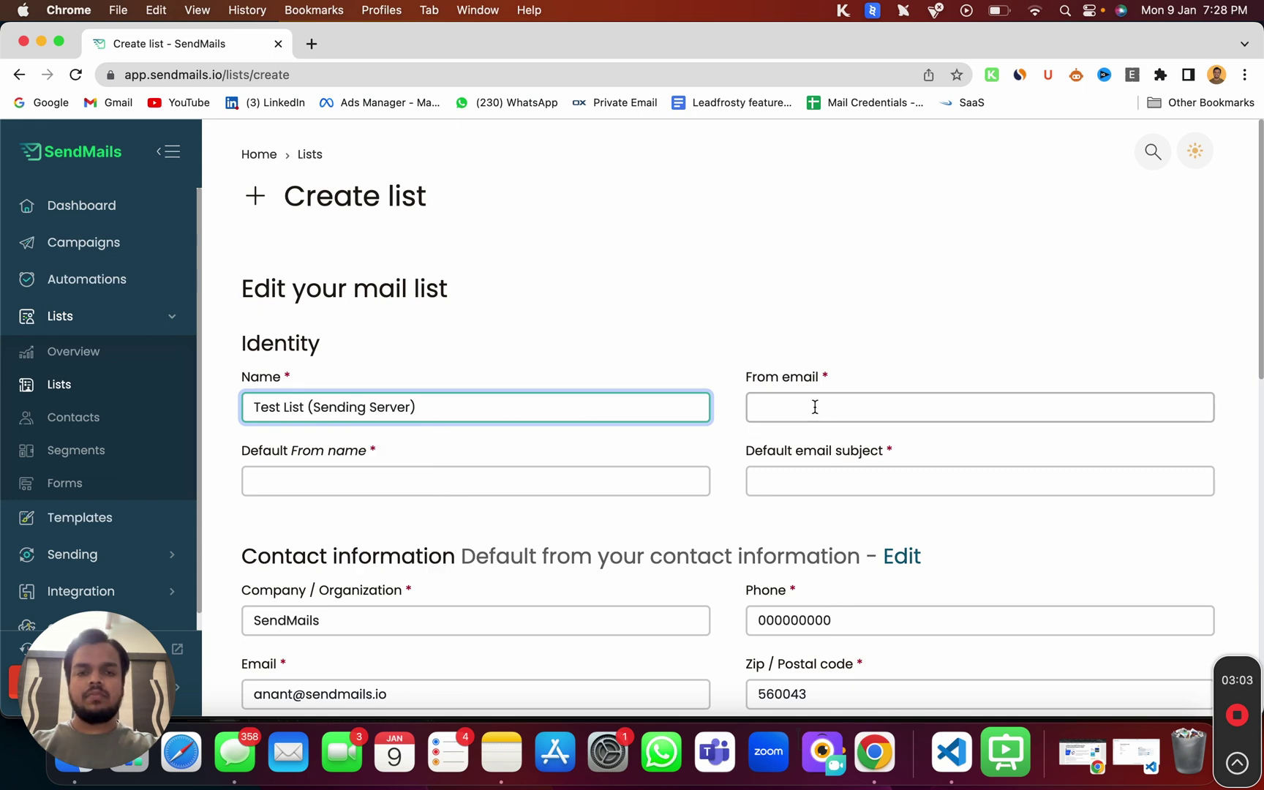
left_click(814, 407)
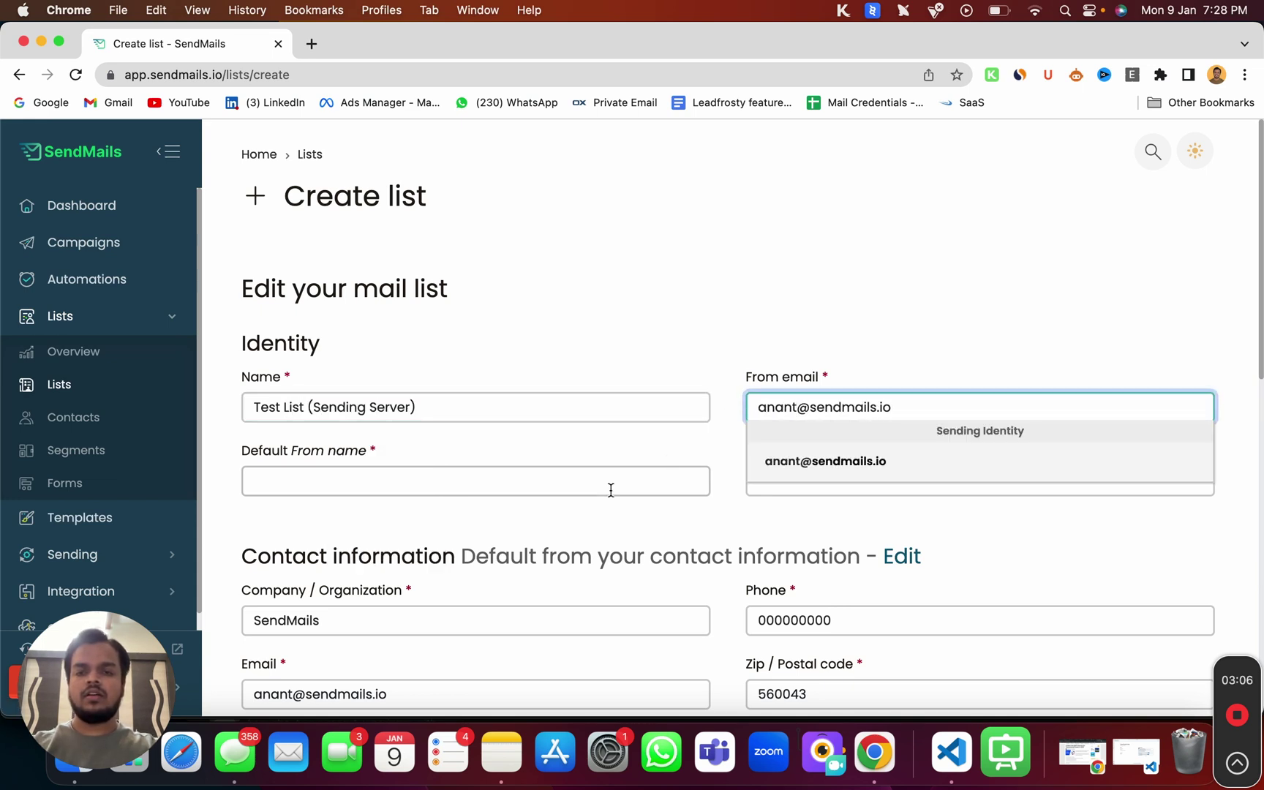
left_click(613, 480)
type("Anant")
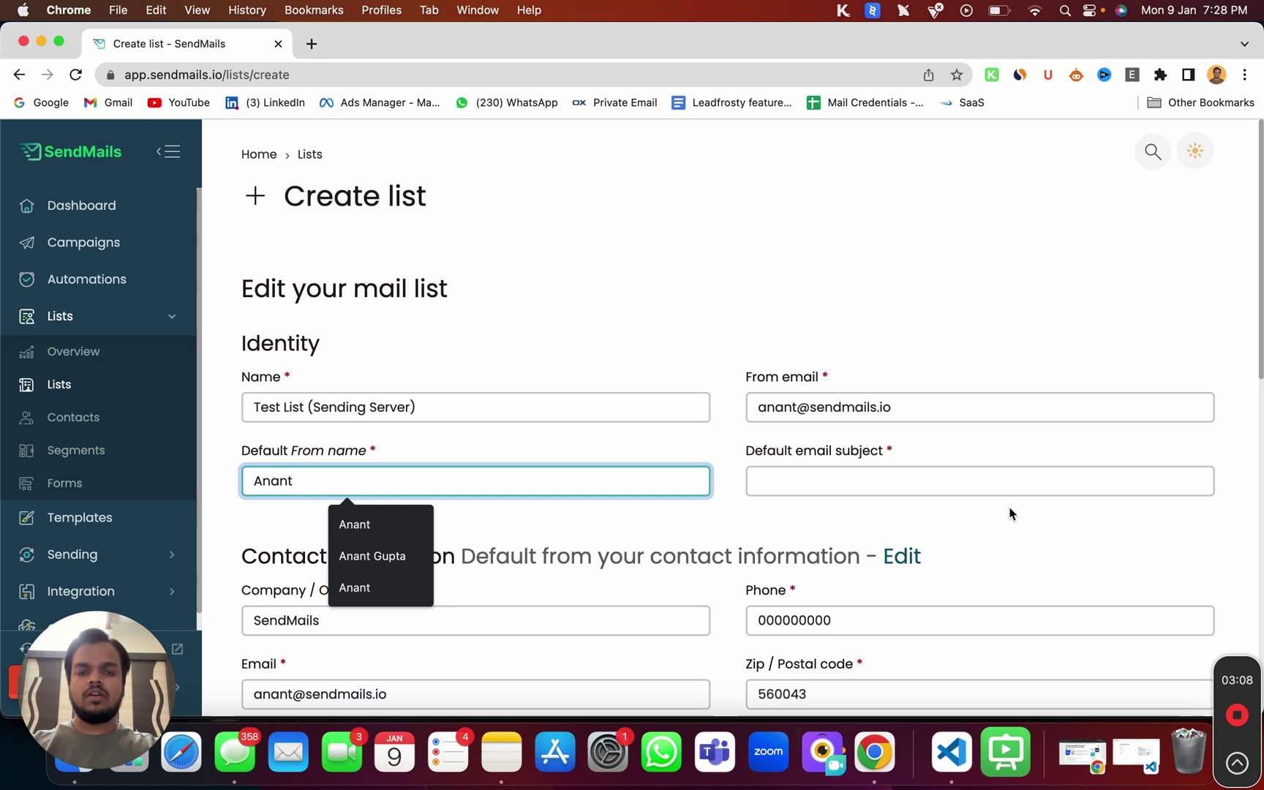
left_click(951, 483)
type("Hello the")
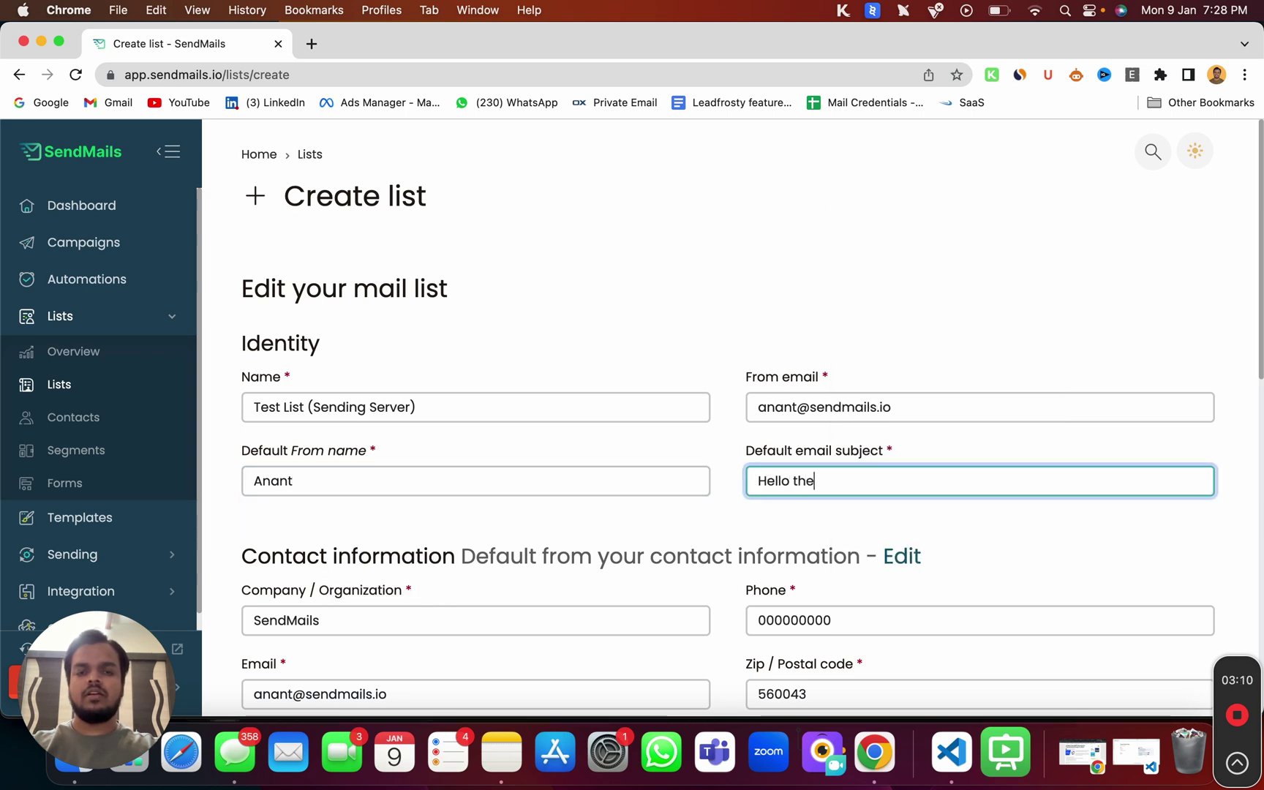
type("re")
scroll(729, 418, "down", 10)
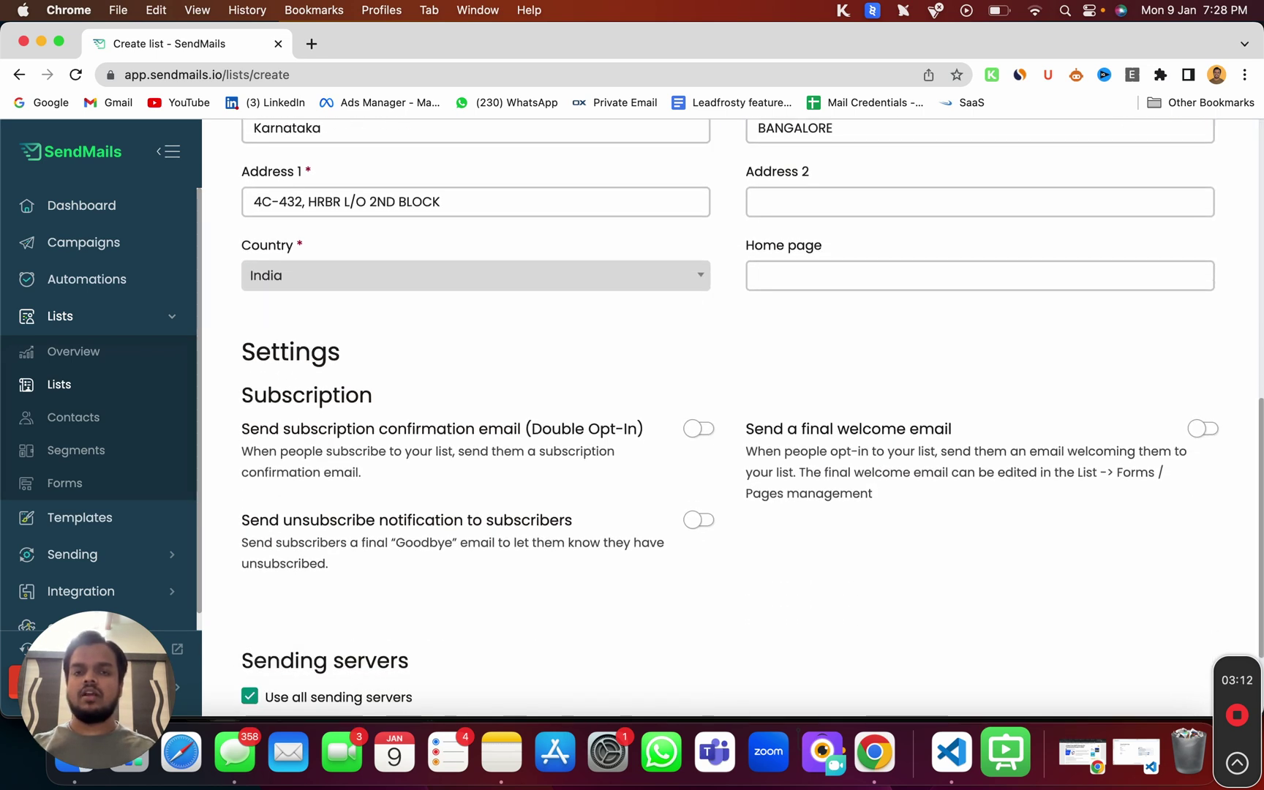
scroll(948, 484, "down", 1)
scroll(773, 451, "down", 3)
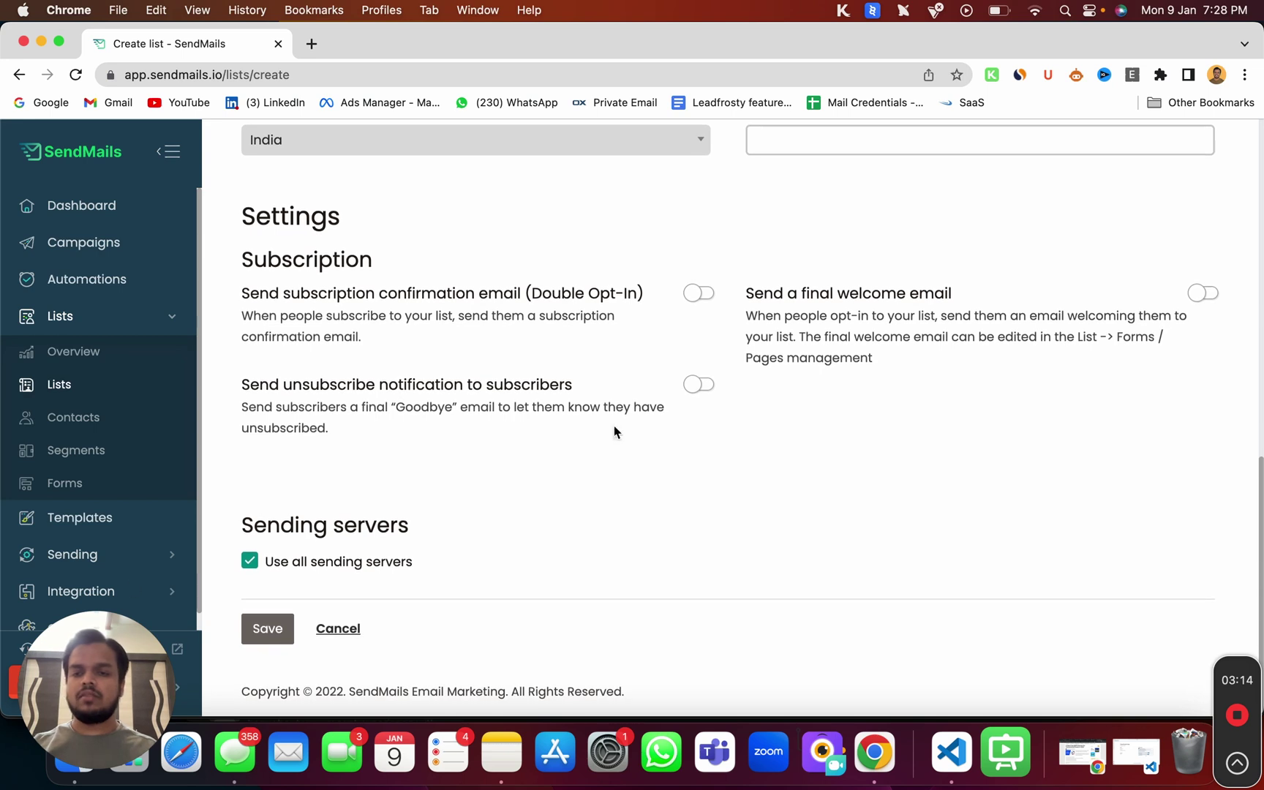
- Turn off 'Use all sending servers' for the new list
left_click(249, 561)
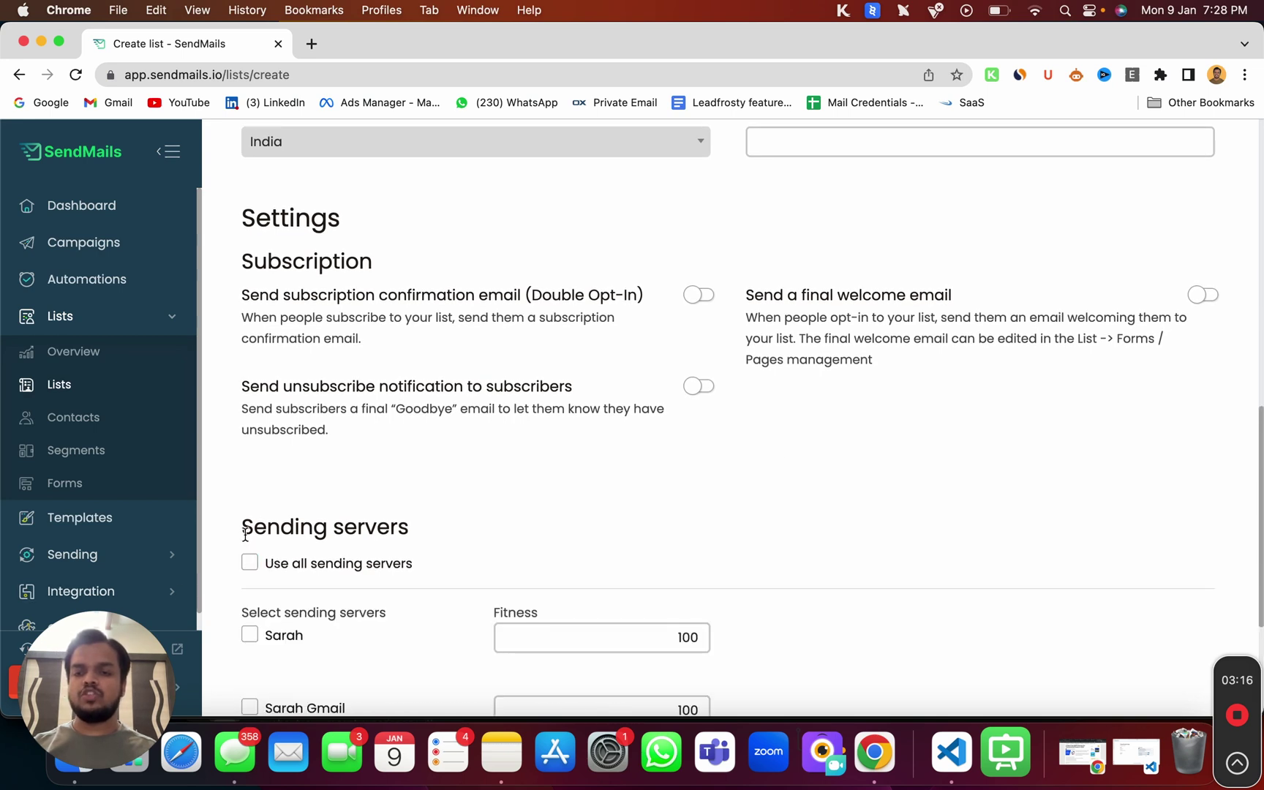
left_click_drag(245, 533, 411, 528)
scroll(412, 536, "down", 3)
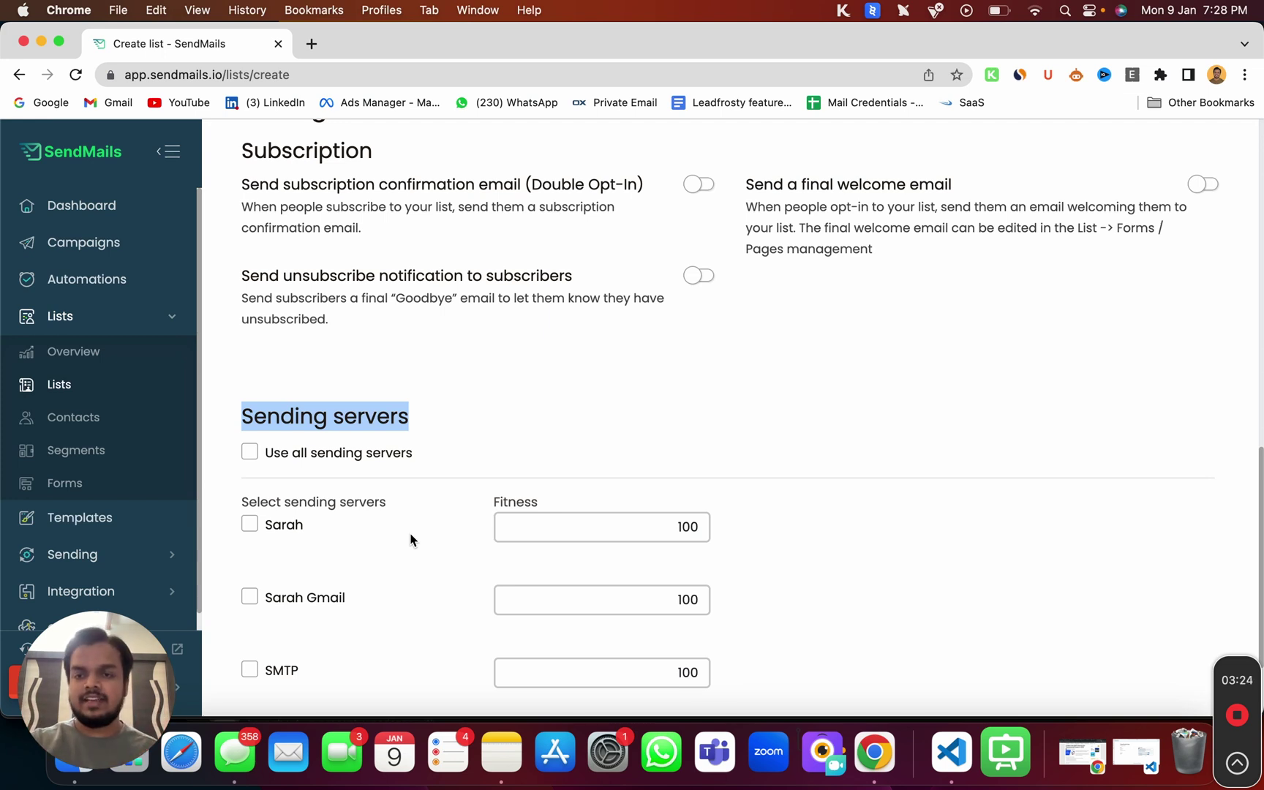
scroll(411, 539, "down", 2)
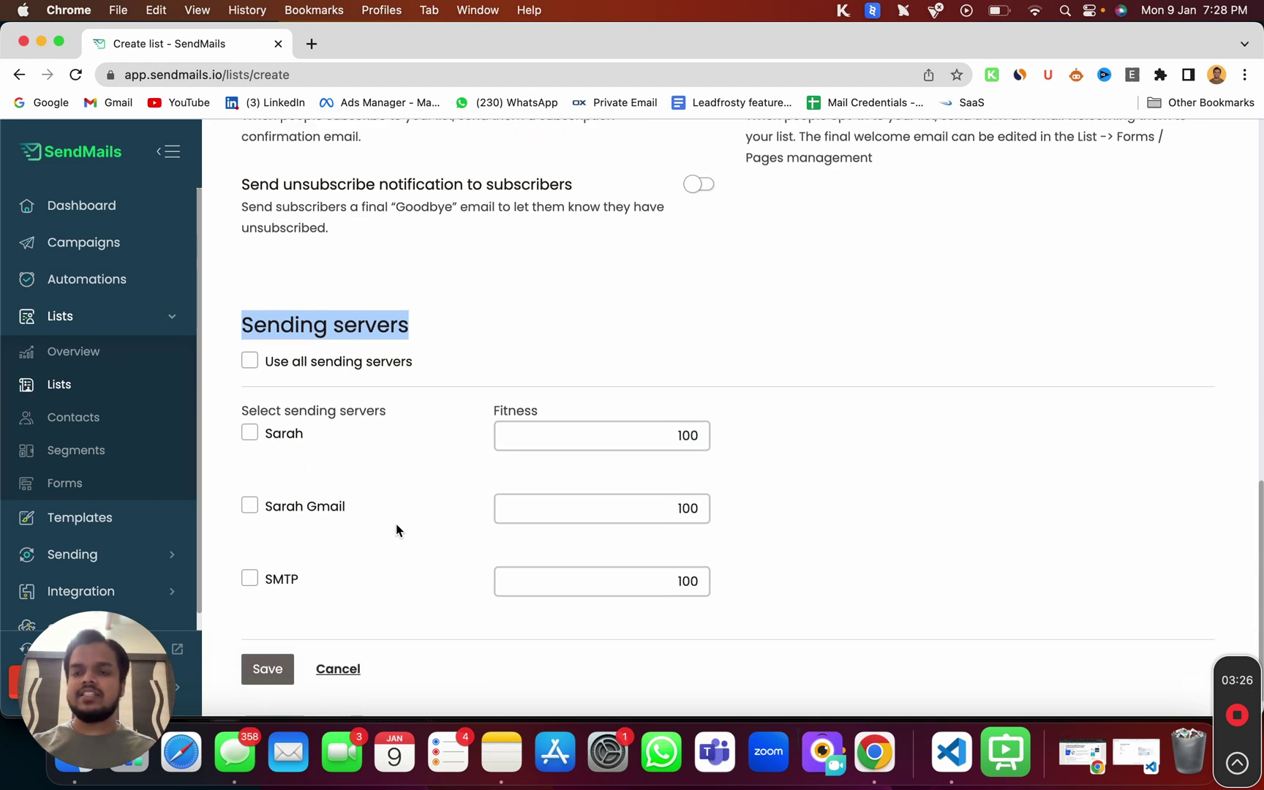
- Select the Gmail, SMTP and first listed sending servers for rotation, then save the list
left_click(249, 505)
left_click(251, 580)
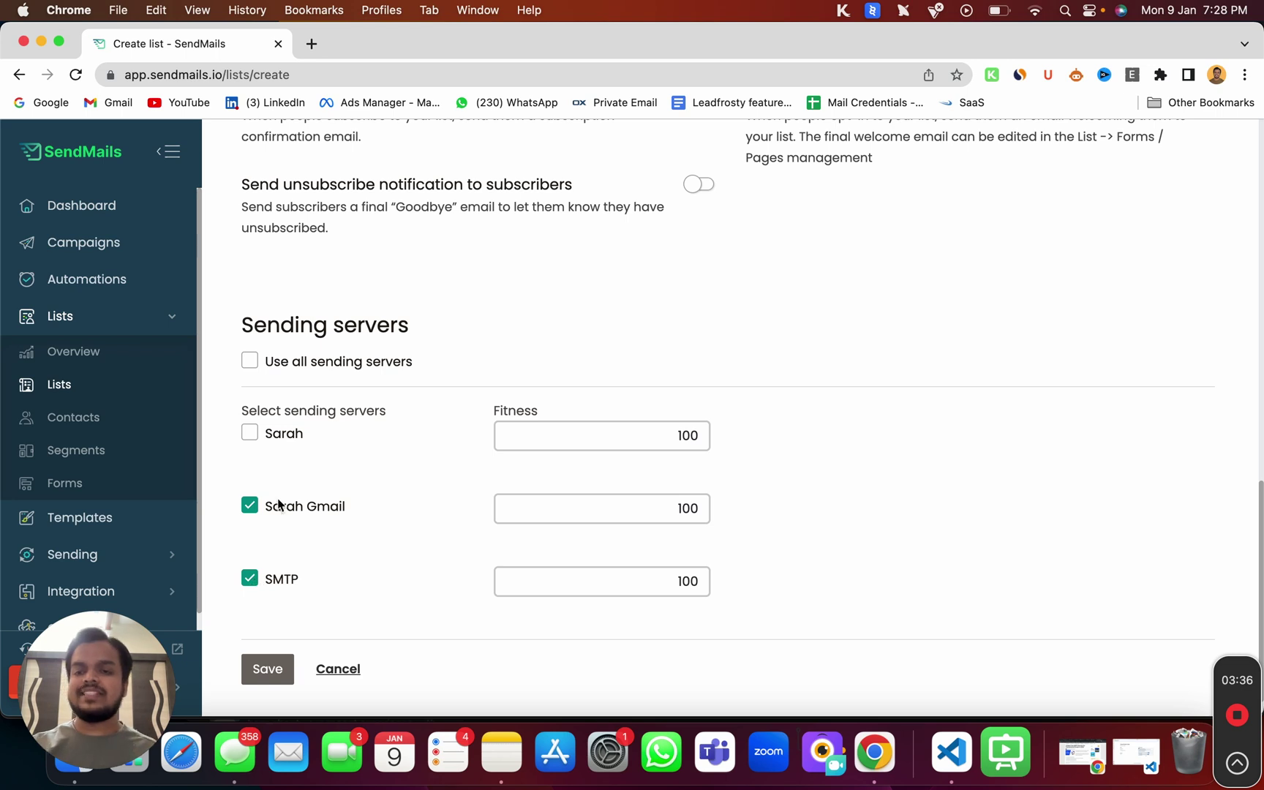
left_click_drag(266, 508, 343, 505)
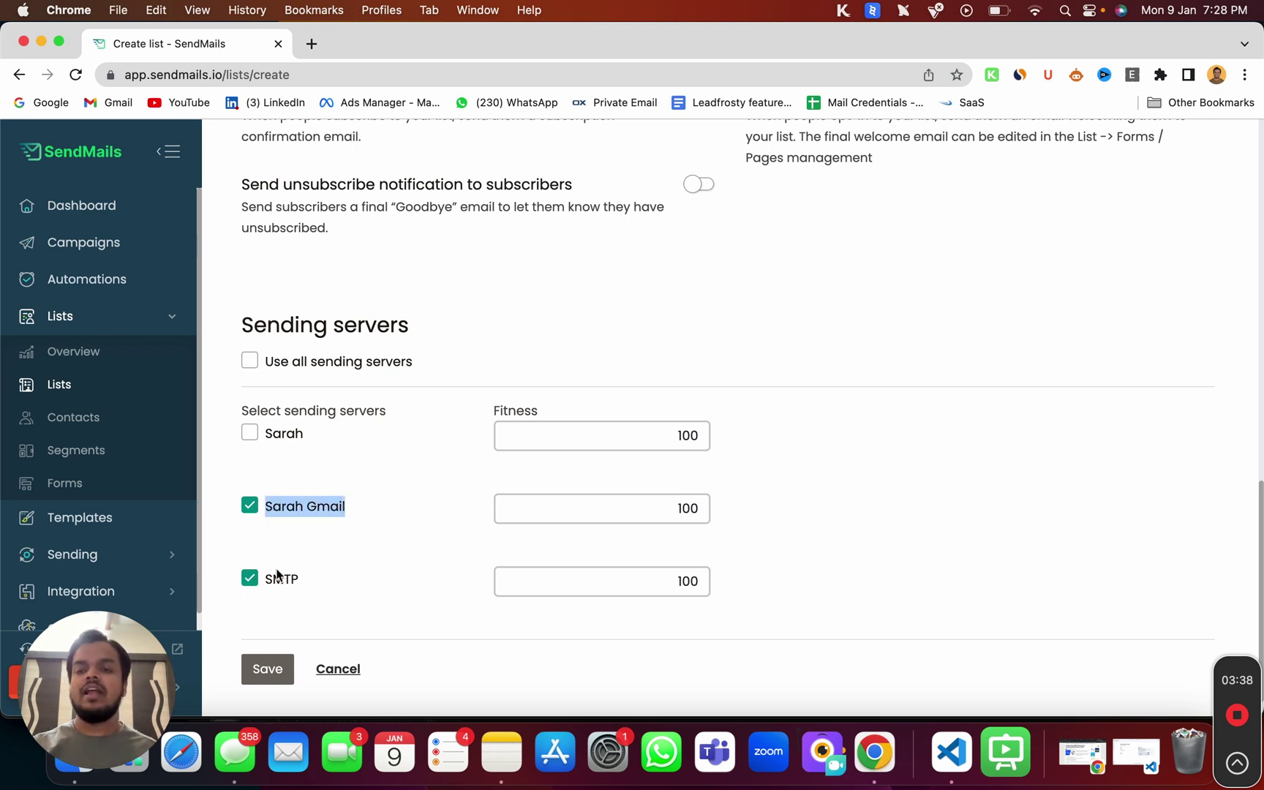
left_click_drag(265, 581, 299, 581)
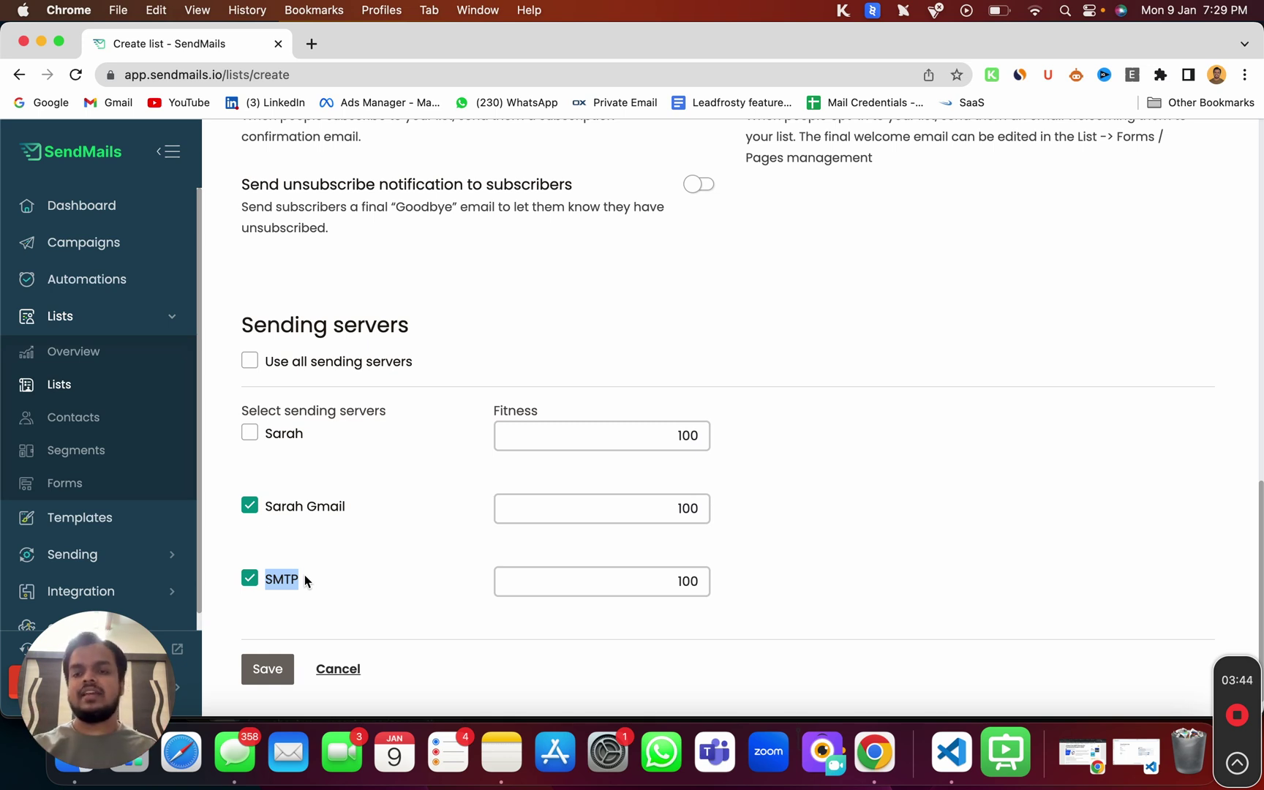
left_click_drag(267, 512, 344, 511)
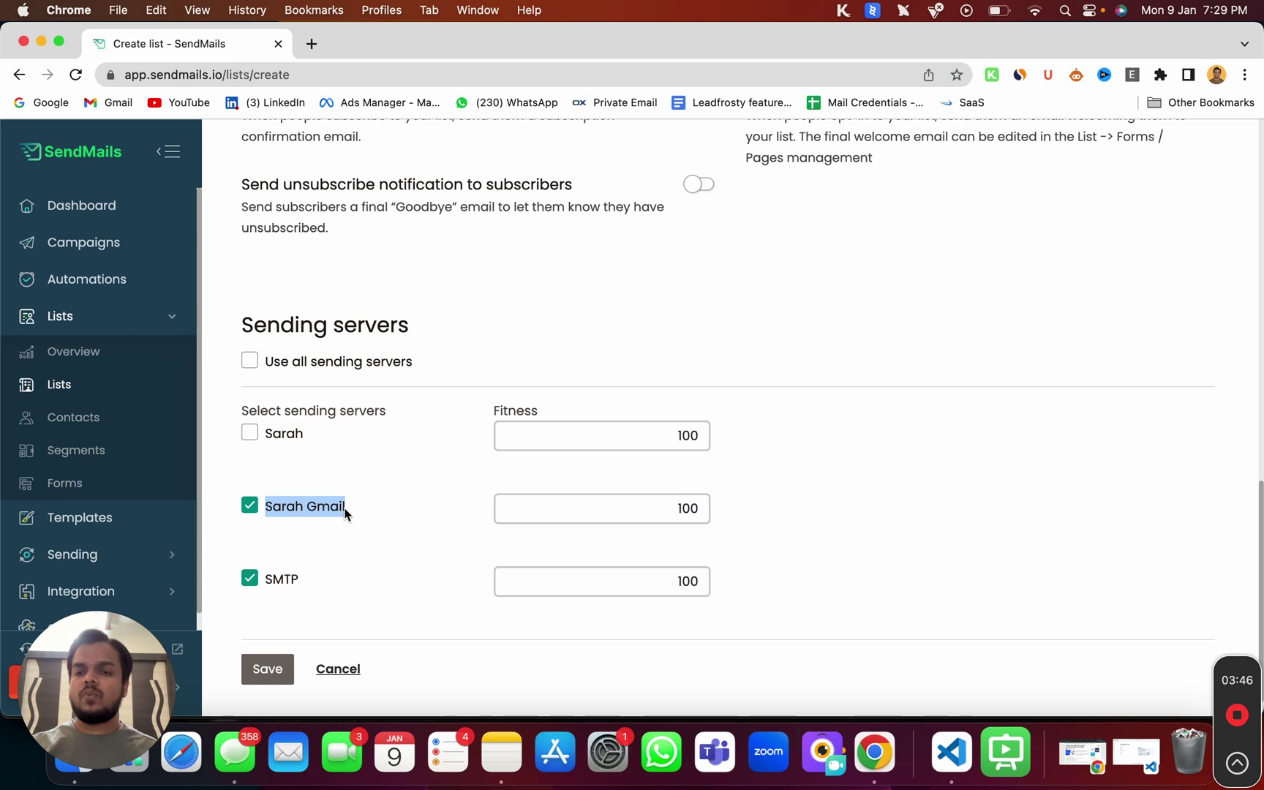
left_click(250, 579)
left_click_drag(256, 581, 275, 582)
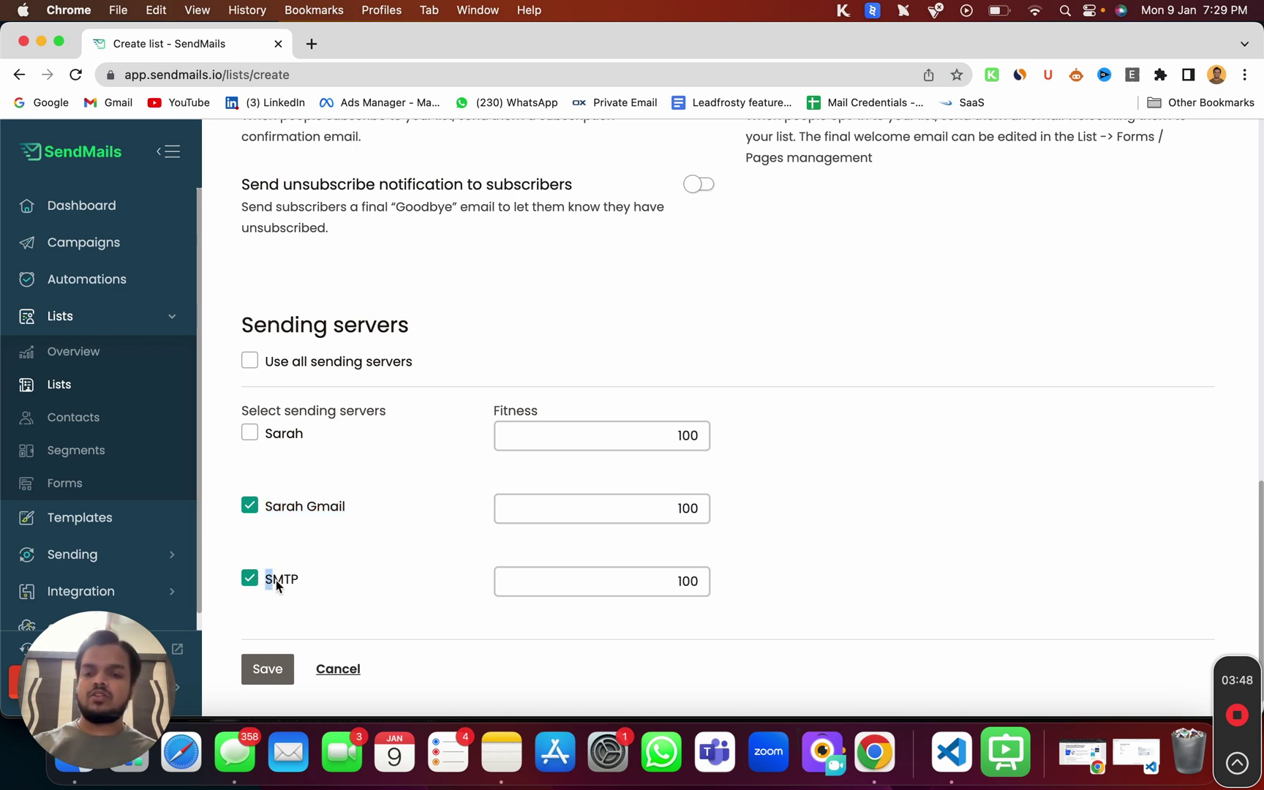
left_click(250, 433)
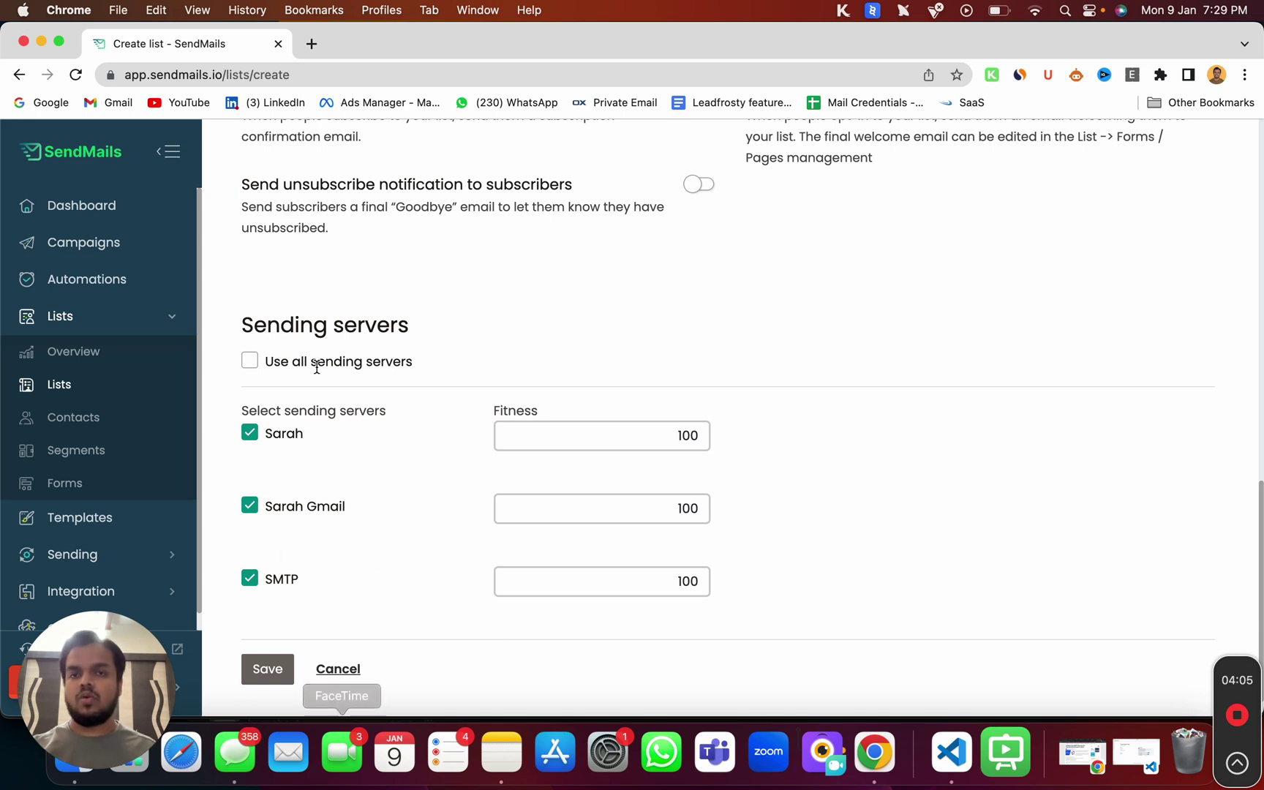
left_click(266, 680)
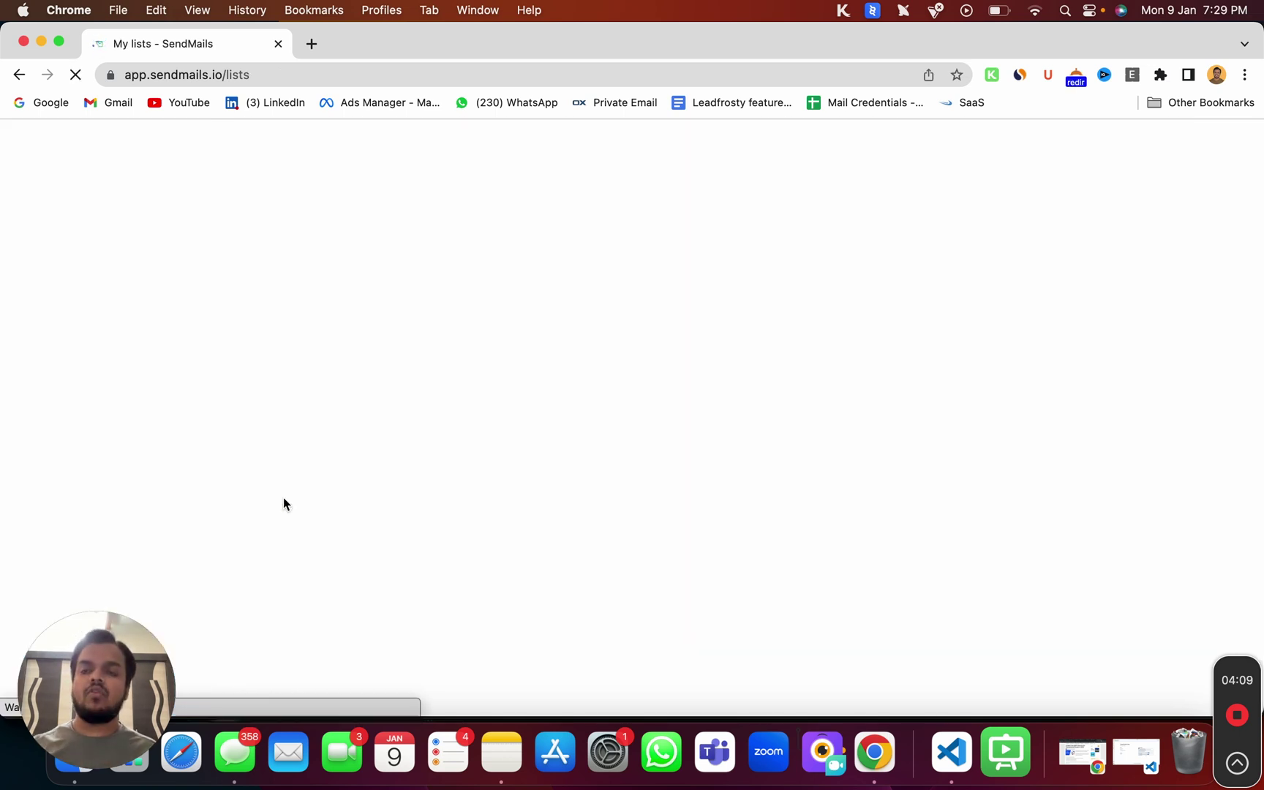